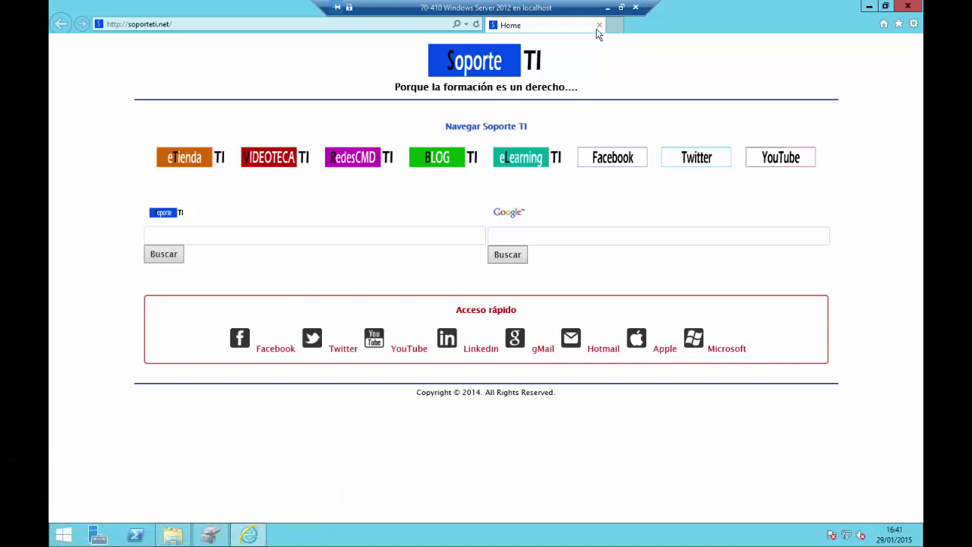
- Close the browser to return to disk management and review the volume types offered for Disco 1's unallocated space
click(907, 8)
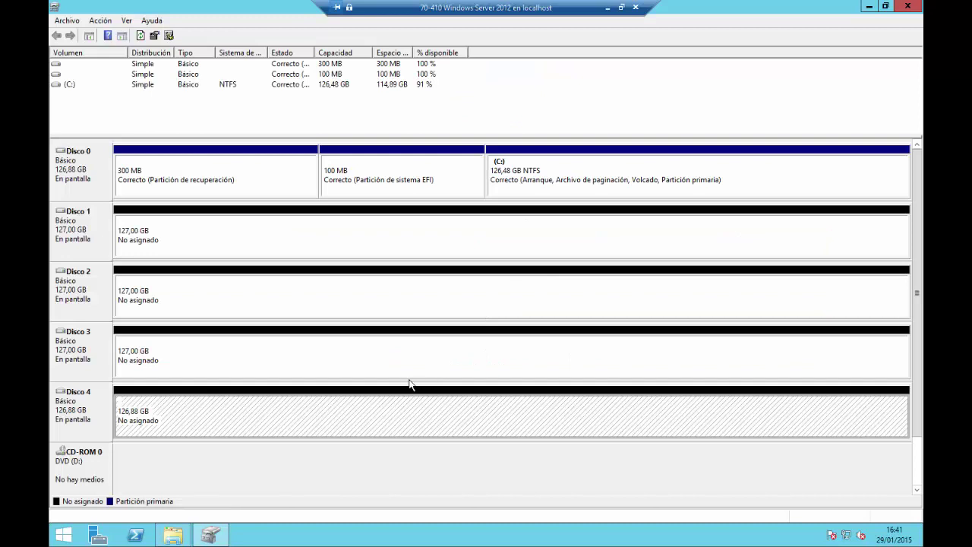
right_click(376, 238)
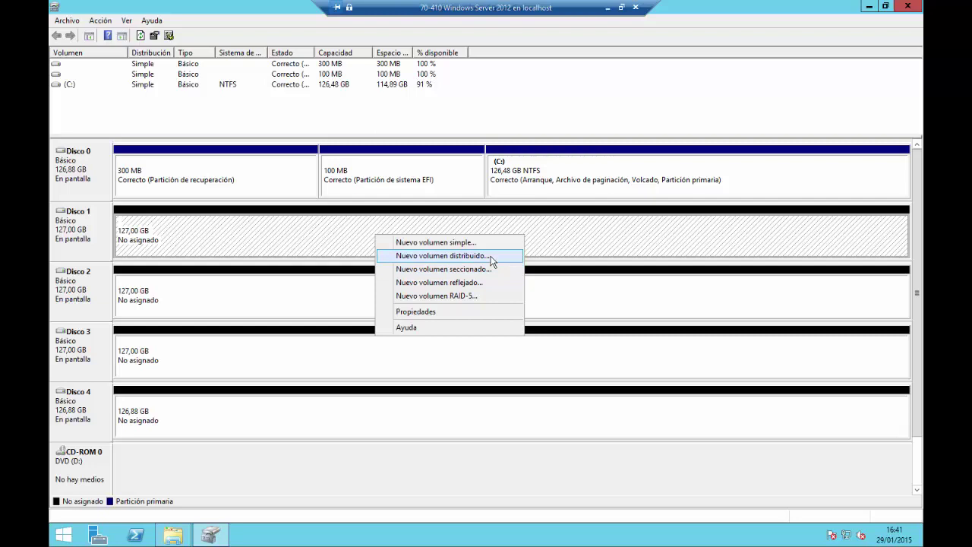
click(414, 478)
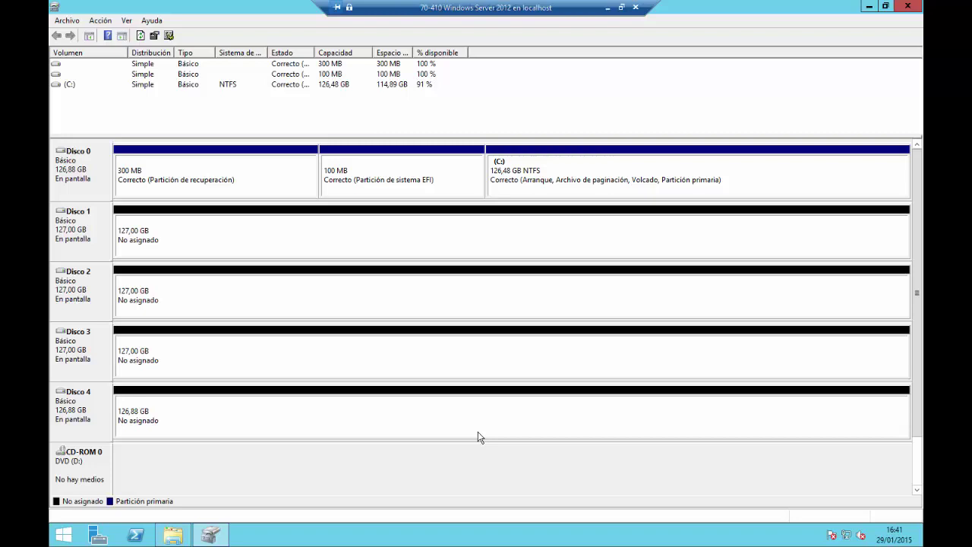
- Create a 50000 MB simple volume on Disco 1, keeping the default drive letter and format settings
right_click(330, 243)
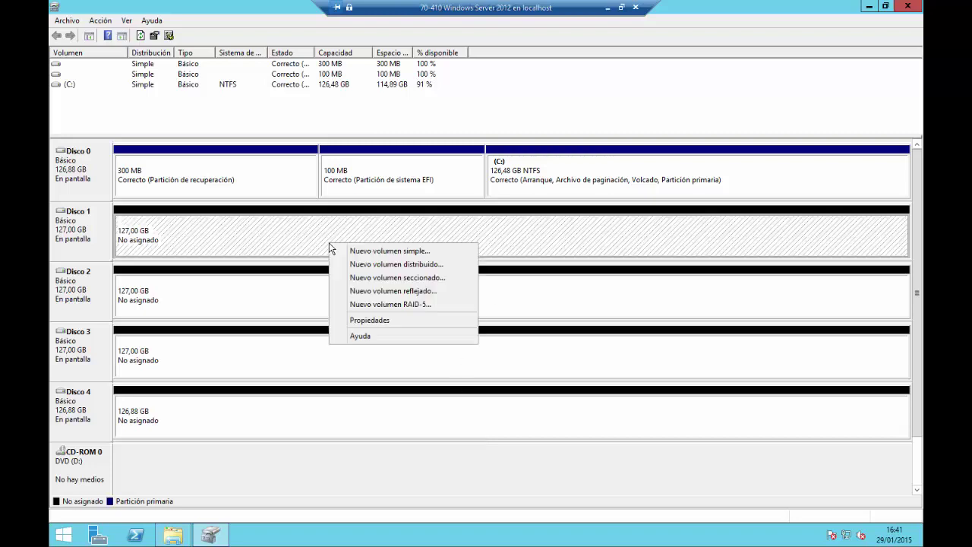
click(388, 252)
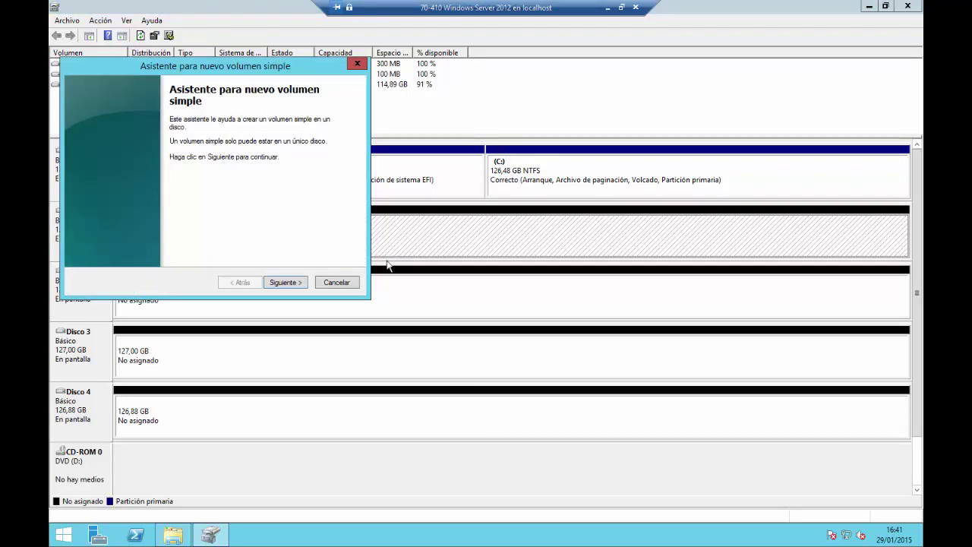
click(287, 282)
text(50000)
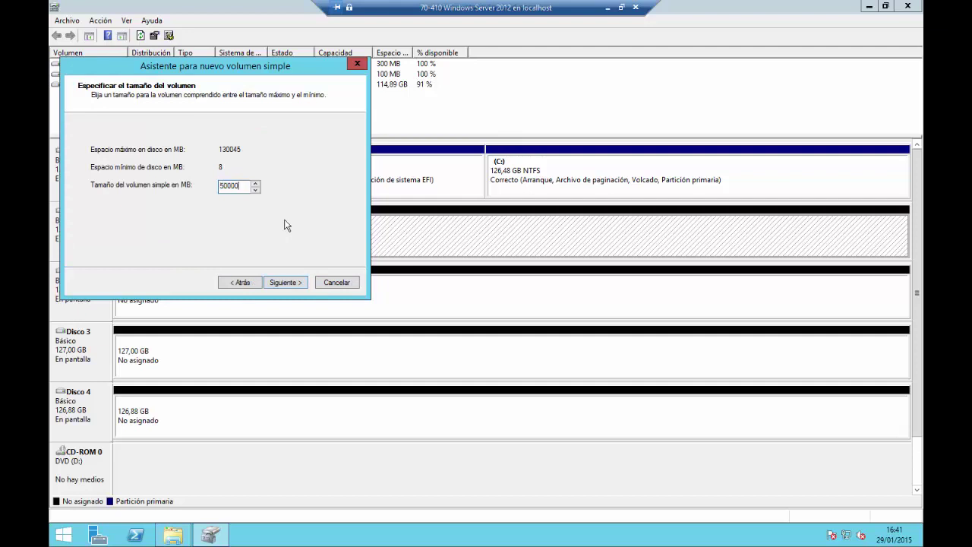
key(Return)
click(285, 281)
click(285, 282)
click(285, 282)
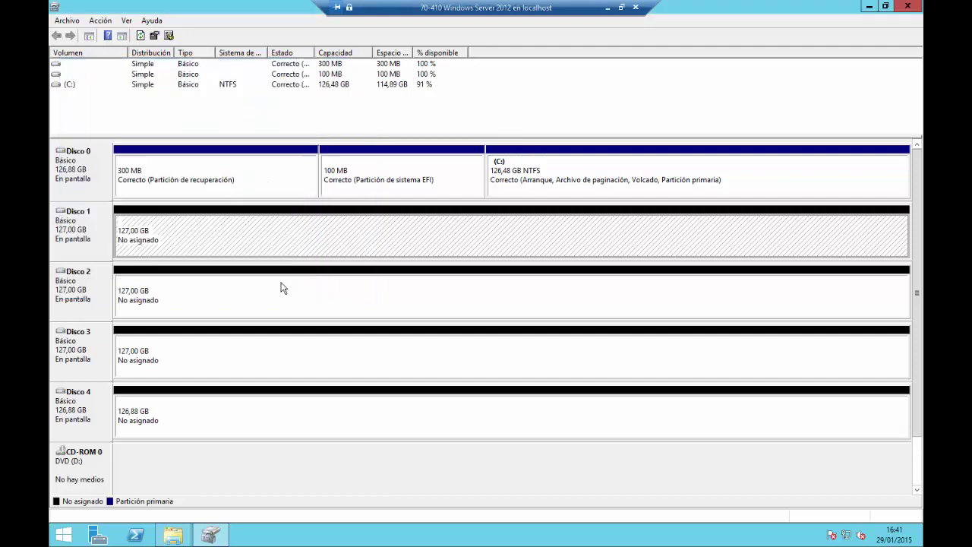
- Create a 78.13 GB simple volume on Disco 2 with drive letter F, quick-formatted as NTFS and labelled Nuevo vol
right_click(231, 295)
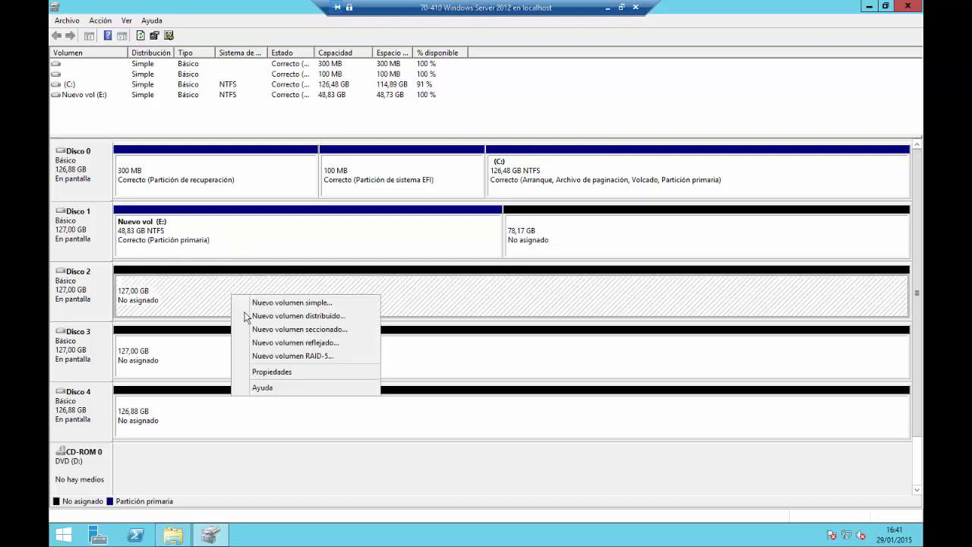
click(291, 303)
click(286, 282)
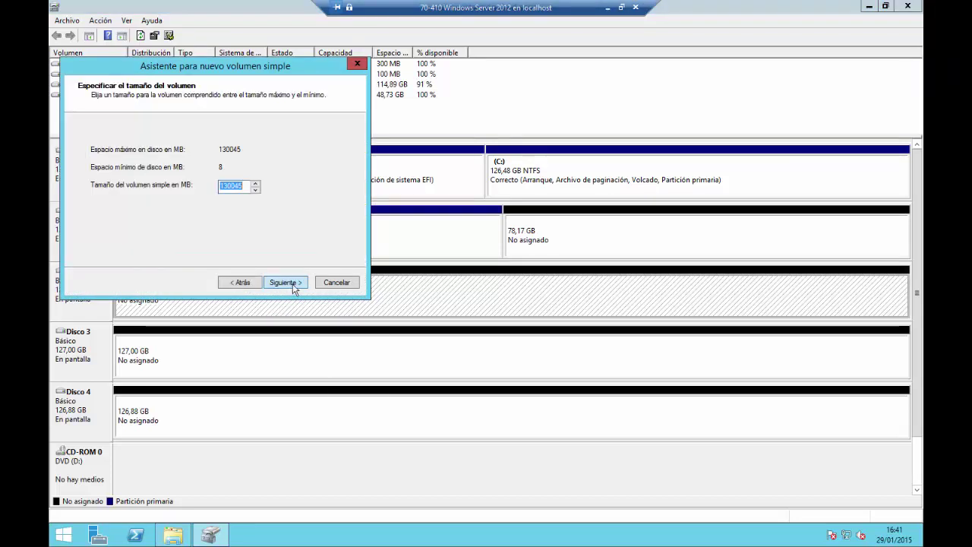
key(Return)
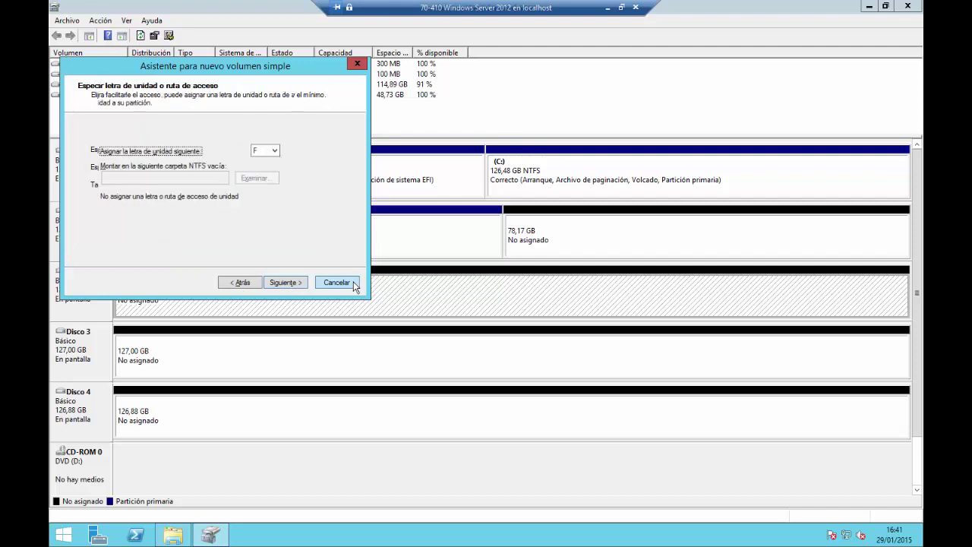
click(282, 282)
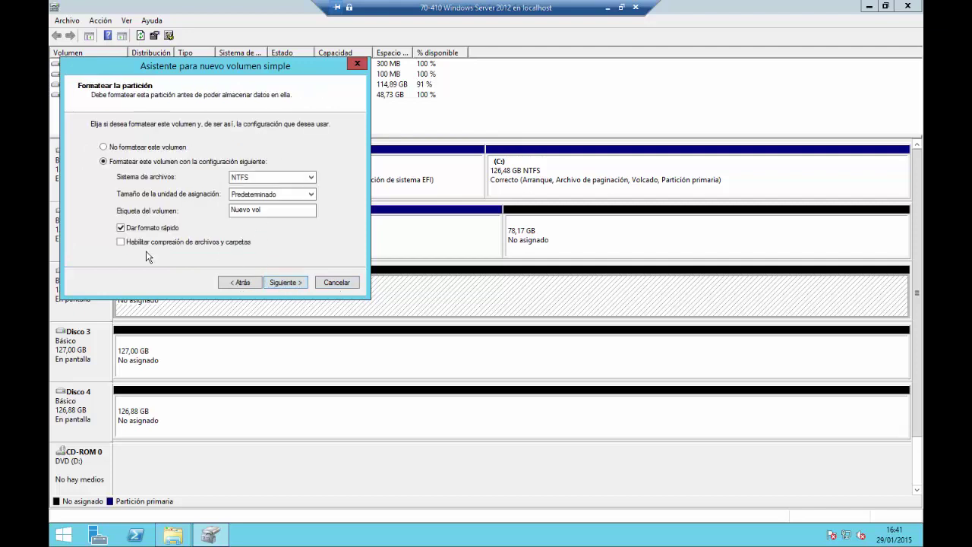
click(294, 284)
click(293, 284)
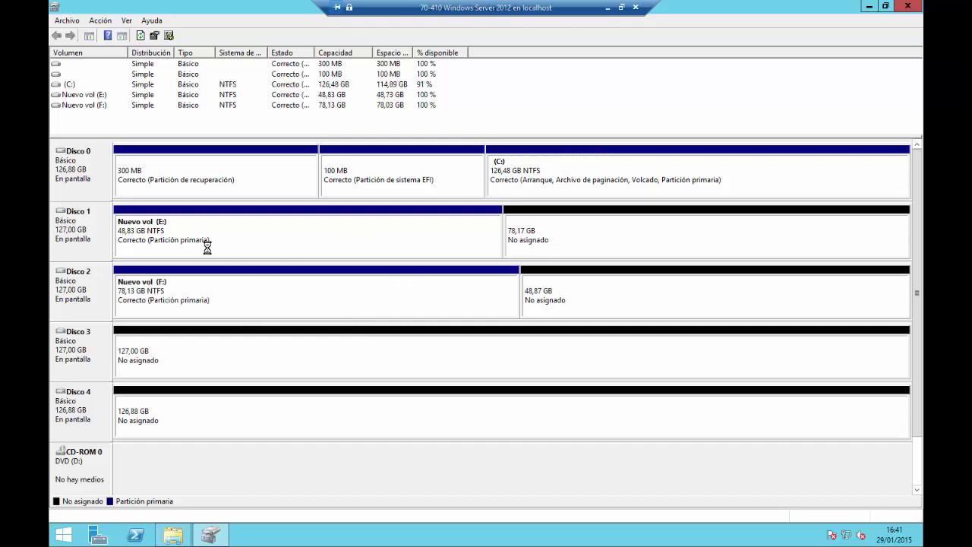
- Compare the unallocated space on Disco 1 and Disco 2 with the empty Disco 3 as candidates for a spanned volume
click(607, 245)
click(605, 292)
click(615, 251)
click(628, 294)
click(626, 250)
click(616, 301)
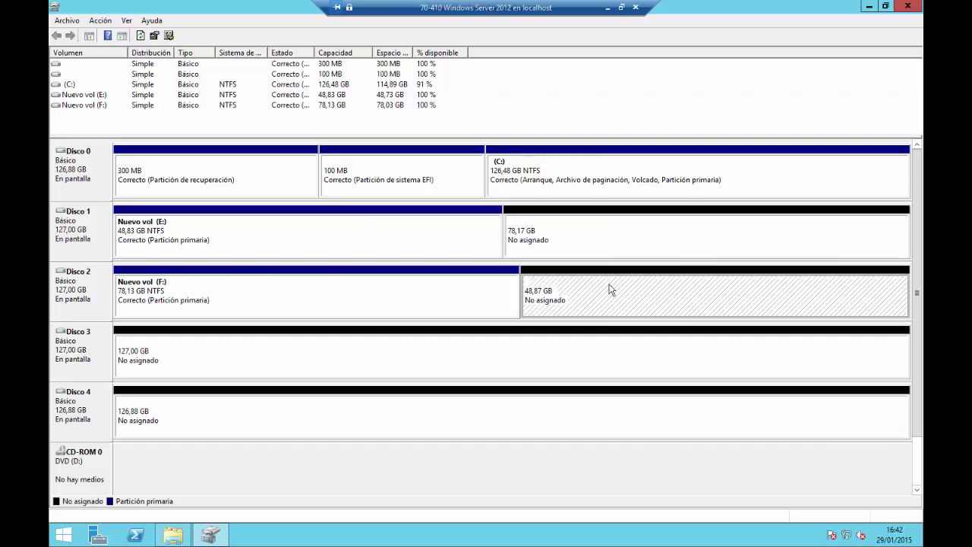
click(573, 251)
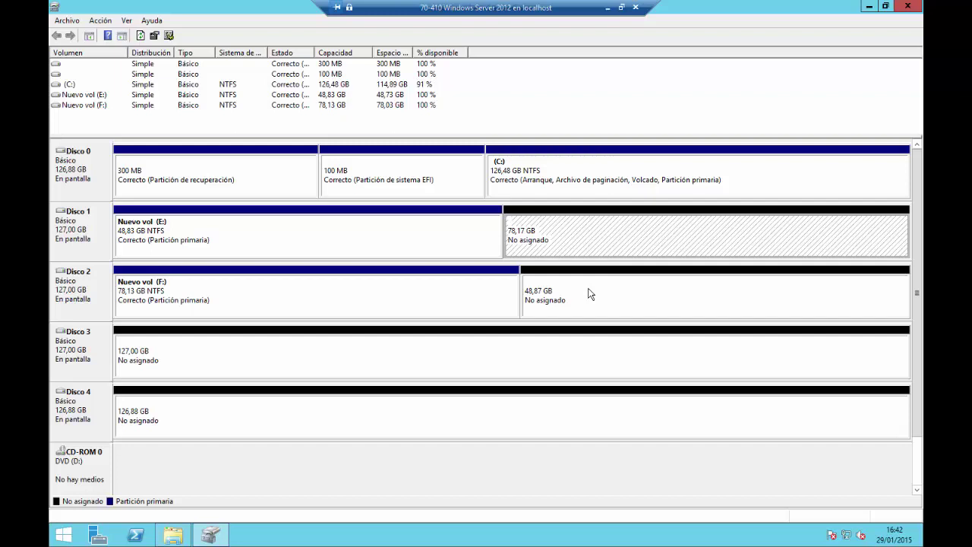
click(590, 293)
click(593, 248)
click(579, 286)
click(582, 250)
click(596, 305)
click(603, 254)
click(606, 297)
click(615, 251)
click(614, 293)
click(623, 236)
click(490, 339)
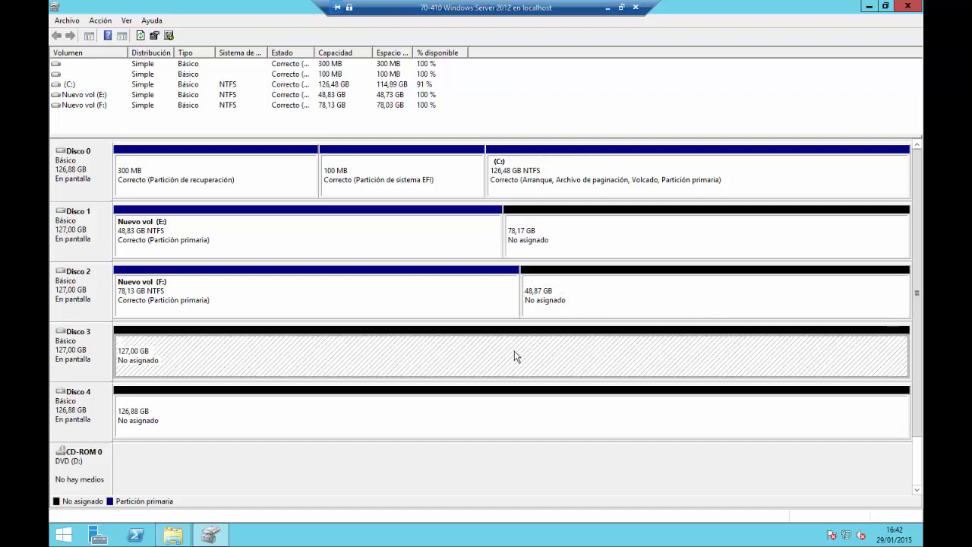
click(578, 295)
click(577, 254)
click(583, 298)
click(577, 355)
click(597, 247)
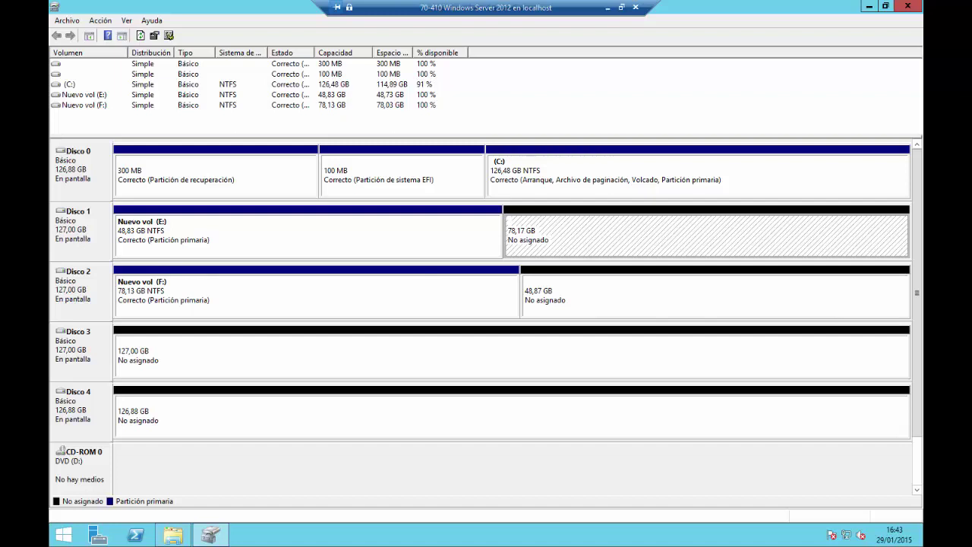
- Mark the disk type of Disco 1, Disco 2 and Disco 3 with red arrows and clear the annotations
drag(241, 234, 84, 221)
drag(223, 294, 84, 281)
drag(243, 352, 84, 341)
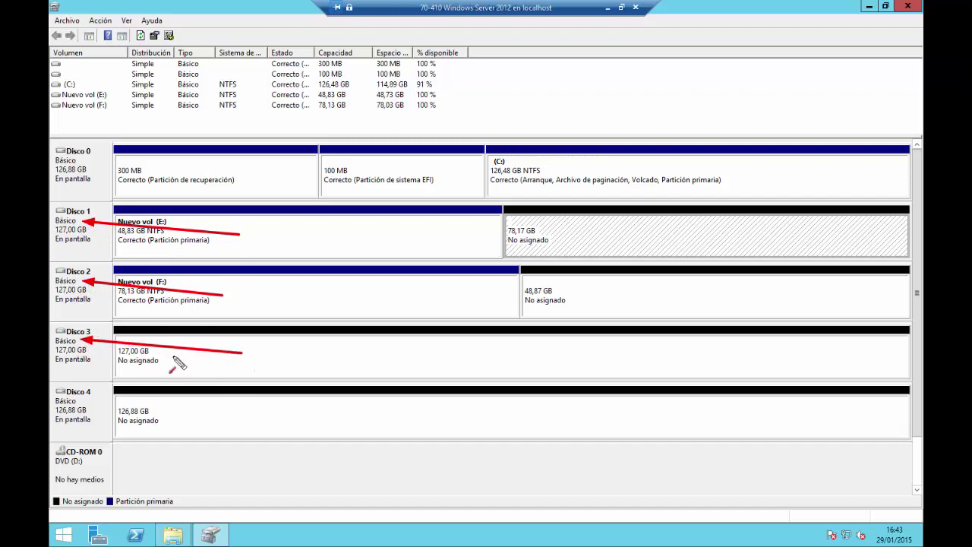
key(e)
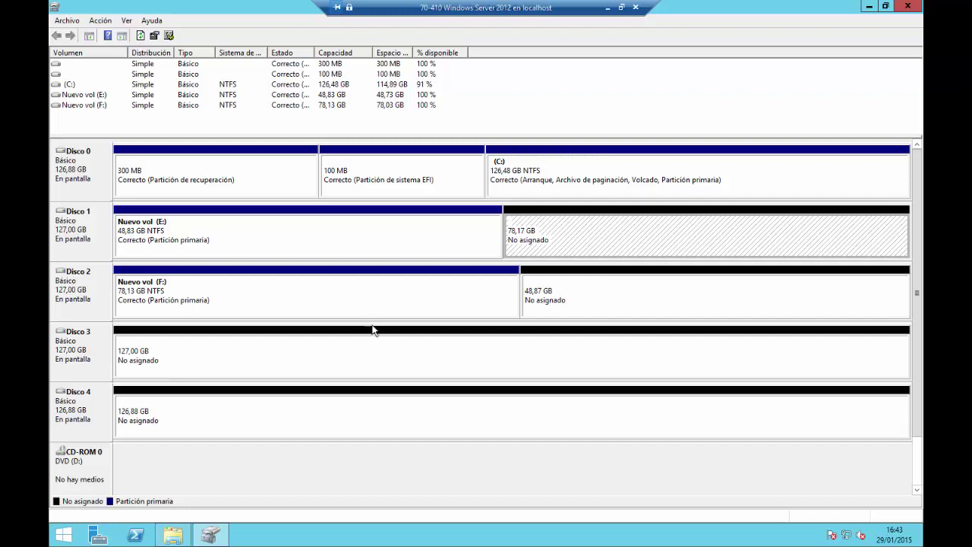
- Start a new spanned volume from Disco 1's unallocated space and add the 50045 MB available on Disco 2
right_click(605, 251)
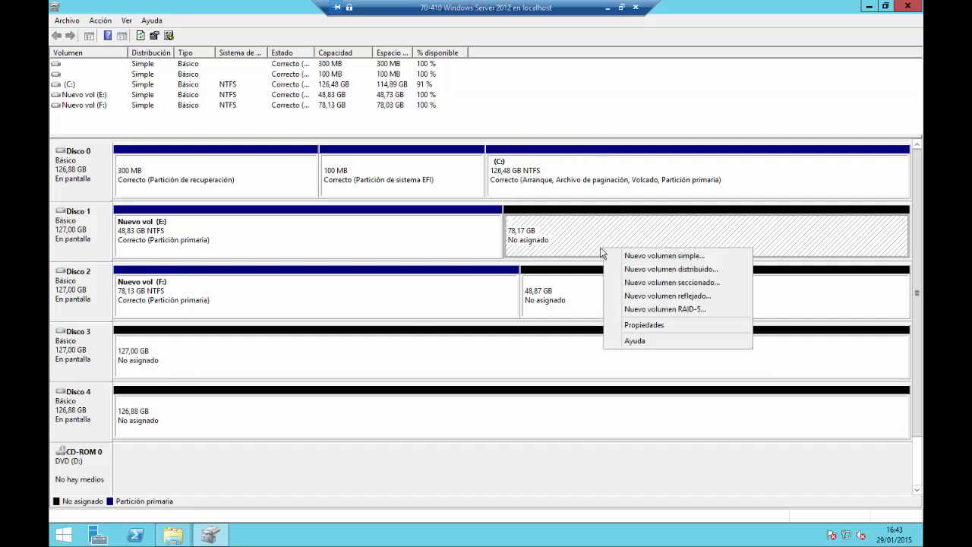
click(647, 271)
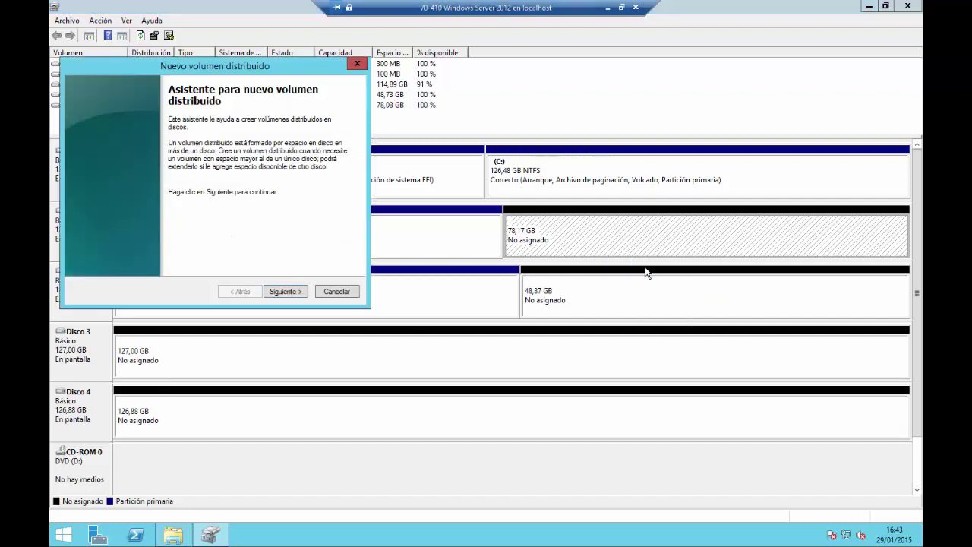
click(278, 292)
drag(263, 62, 382, 50)
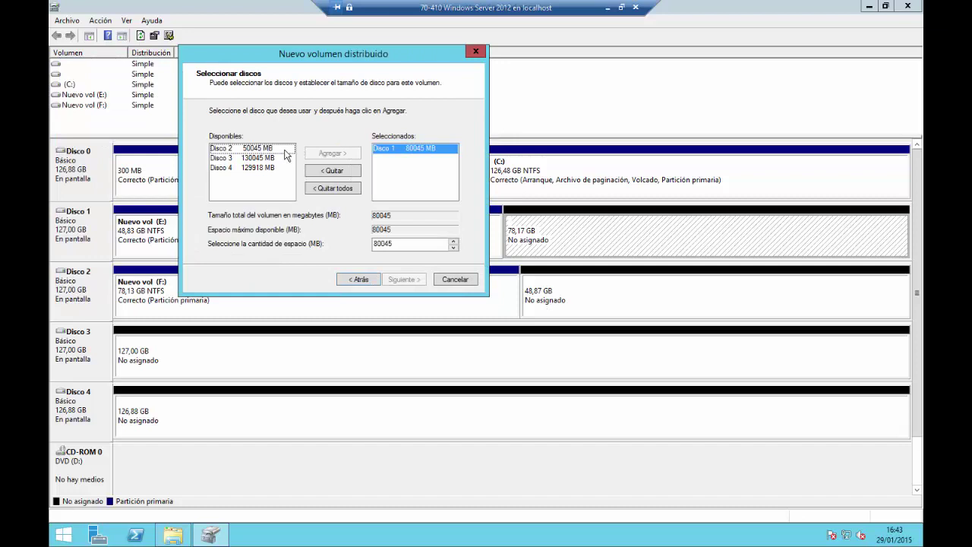
click(272, 149)
click(332, 153)
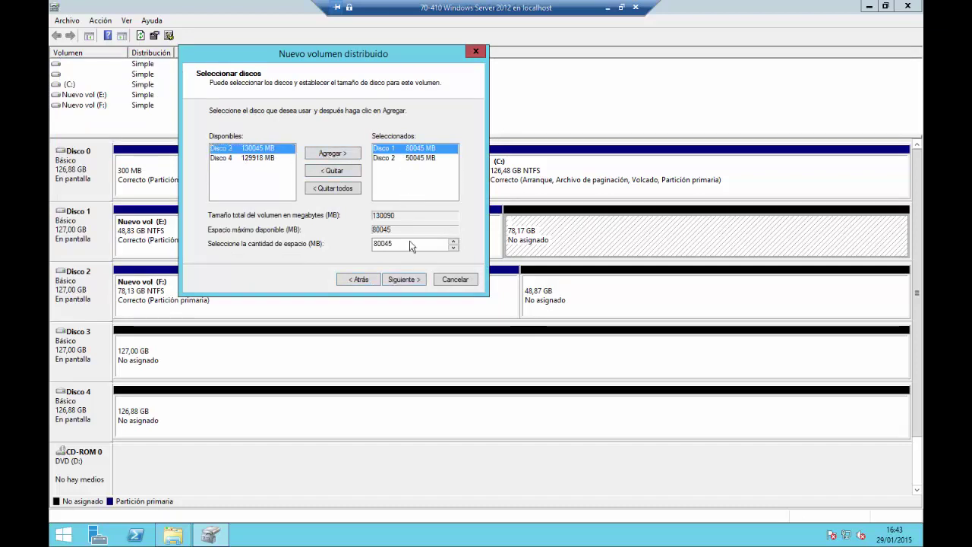
- Finish the spanned volume with drive letter G and an NTFS quick format, accepting the conversion of both disks to dynamic
click(398, 278)
click(397, 279)
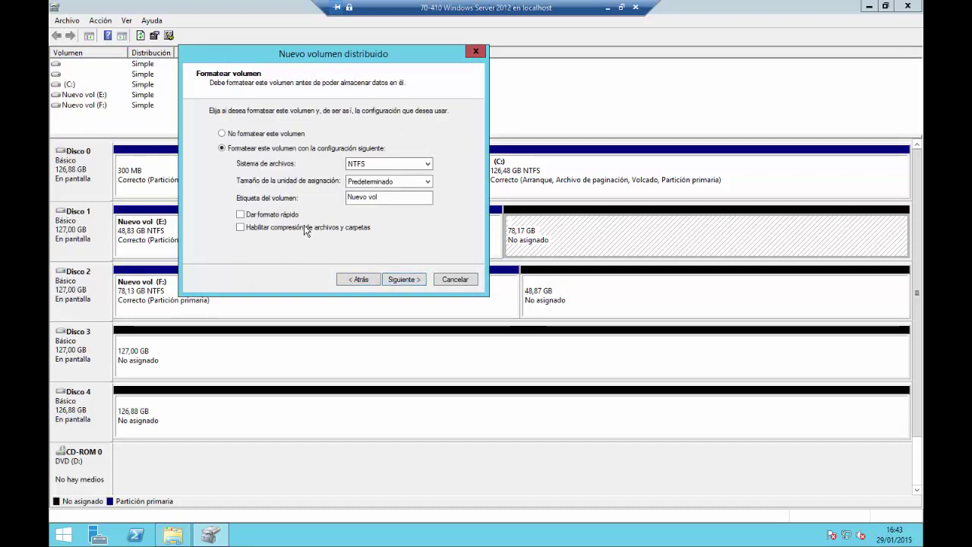
drag(360, 61, 514, 257)
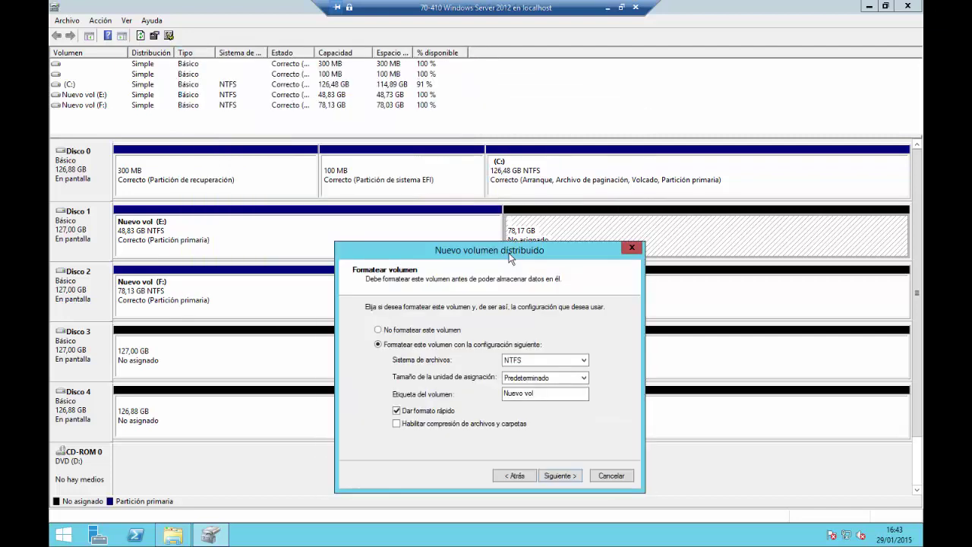
click(560, 475)
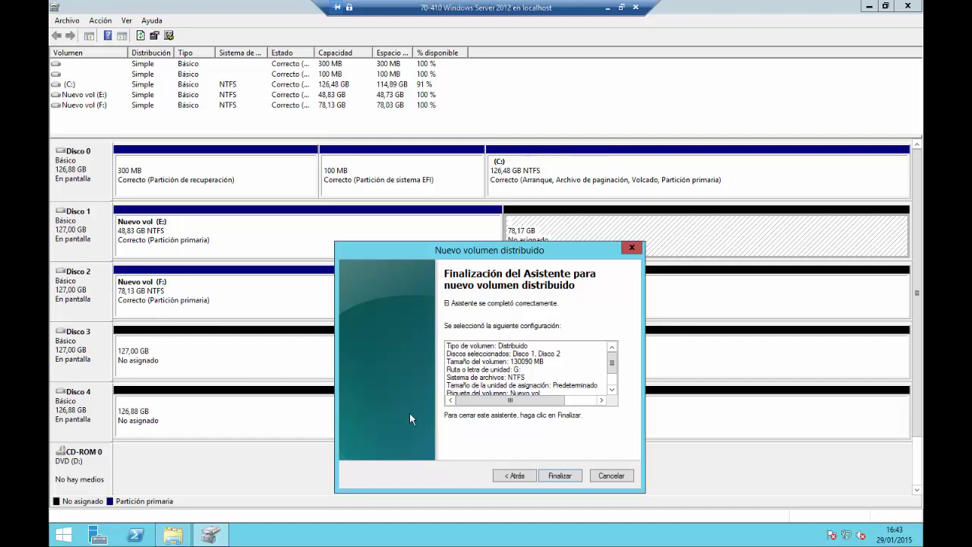
click(559, 476)
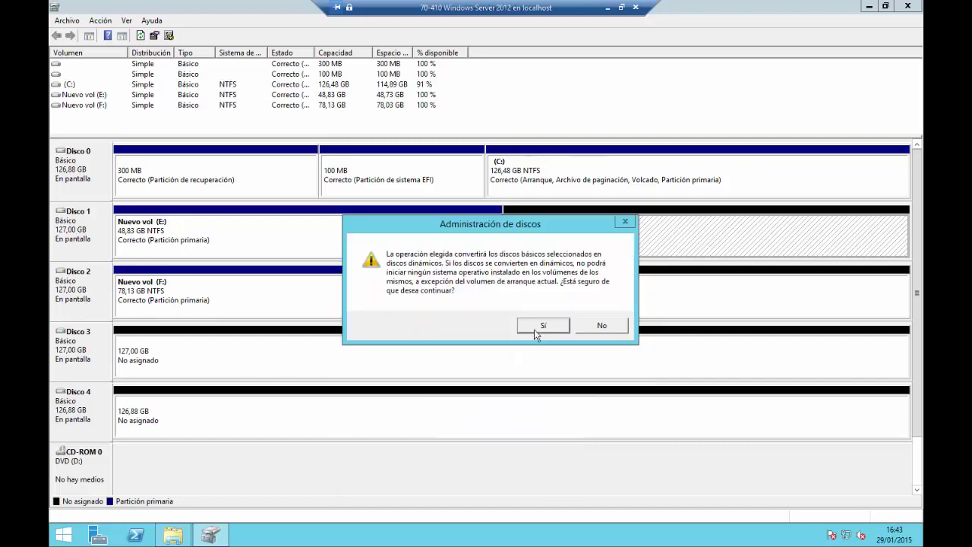
click(538, 328)
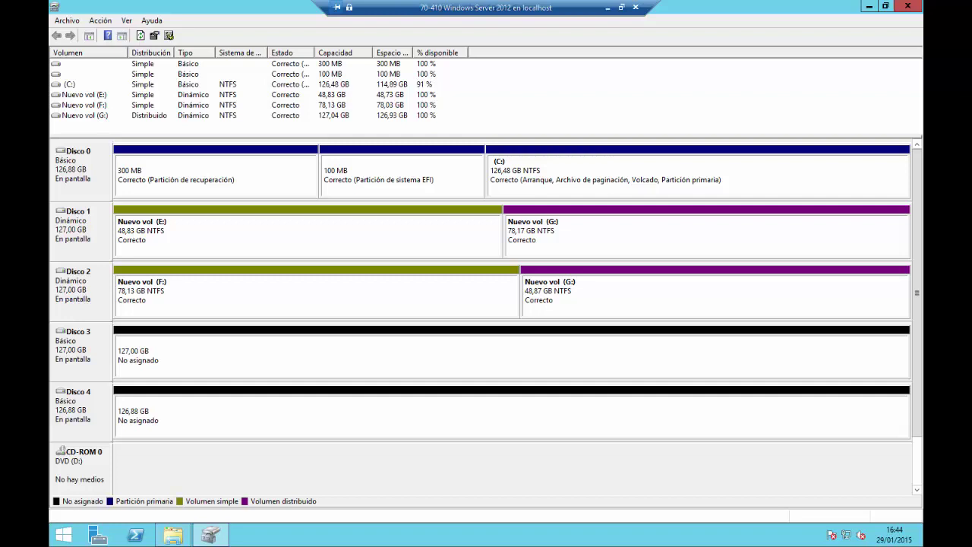
- Mark the spanned volumes, simple volumes and dynamic types of Disco 1 and Disco 2 with red arrows, and clear the annotations
mouse_move(244, 500)
mouse_down()
mouse_move(542, 386)
mouse_move(658, 278)
mouse_up()
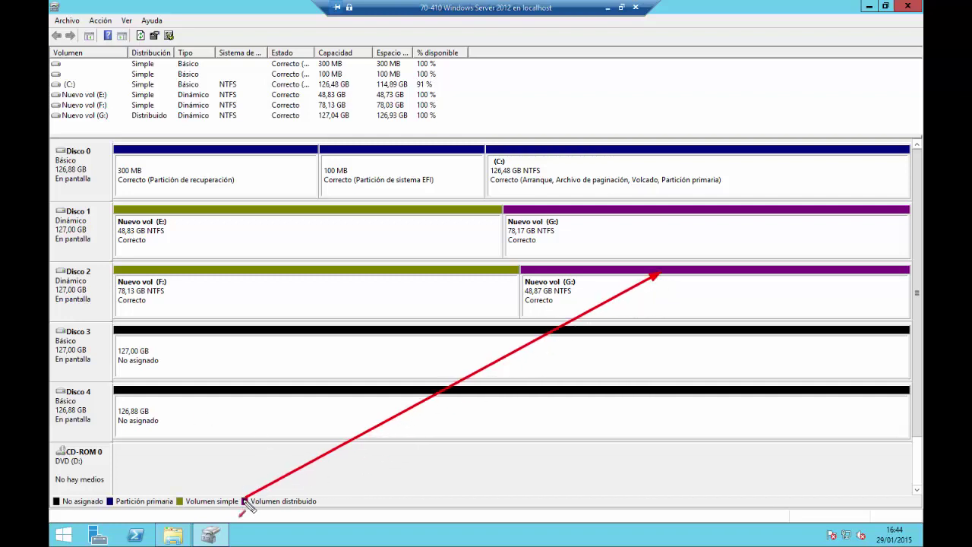
drag(246, 498, 560, 216)
drag(176, 499, 161, 275)
drag(179, 496, 211, 216)
drag(141, 240, 91, 222)
drag(119, 298, 91, 286)
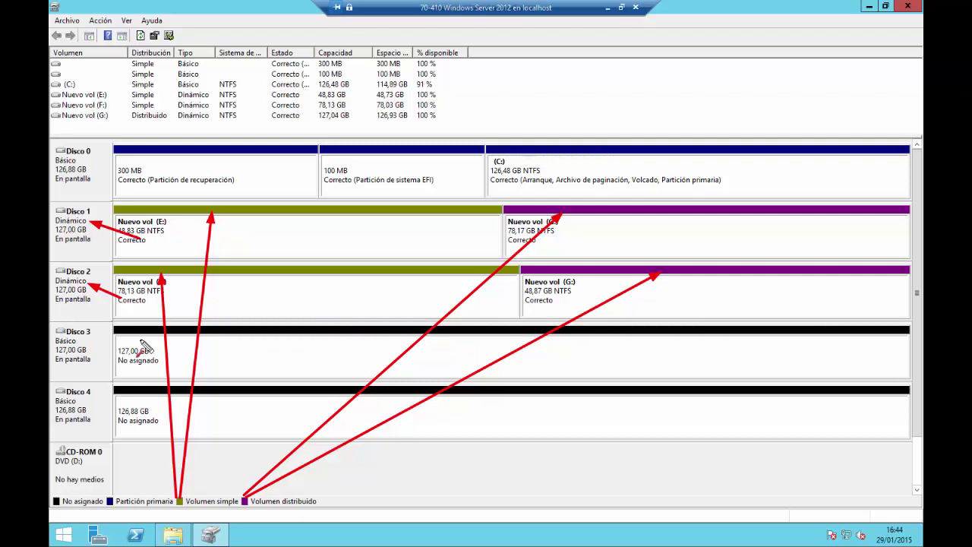
key(Escape)
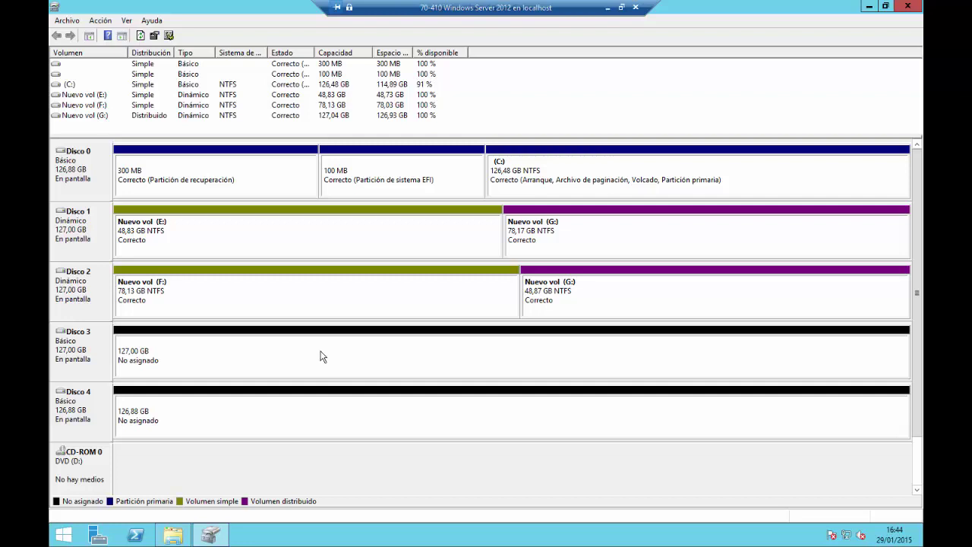
- Inspect the Nuevo vol (G:) drive's capacity in File Explorer and compare it with its parts in disk management
right_click(635, 302)
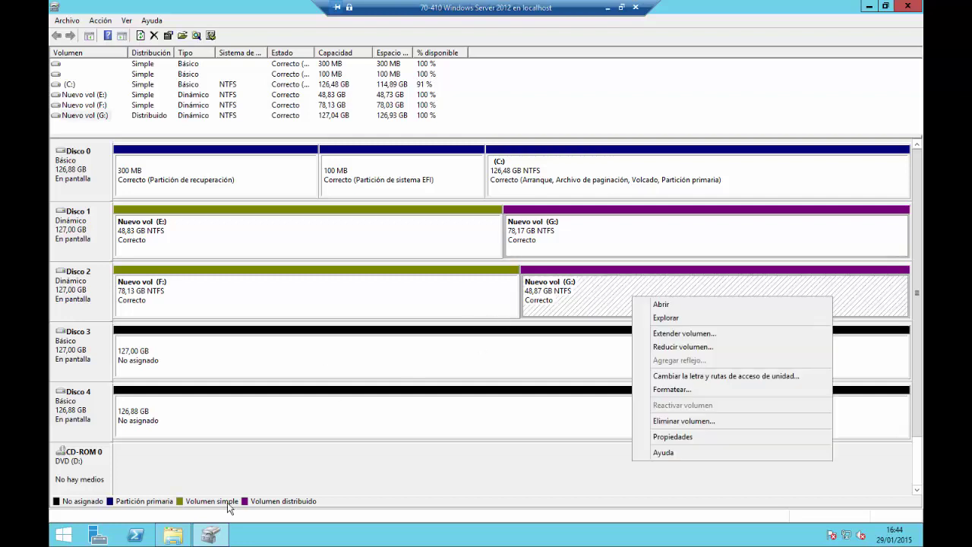
click(174, 536)
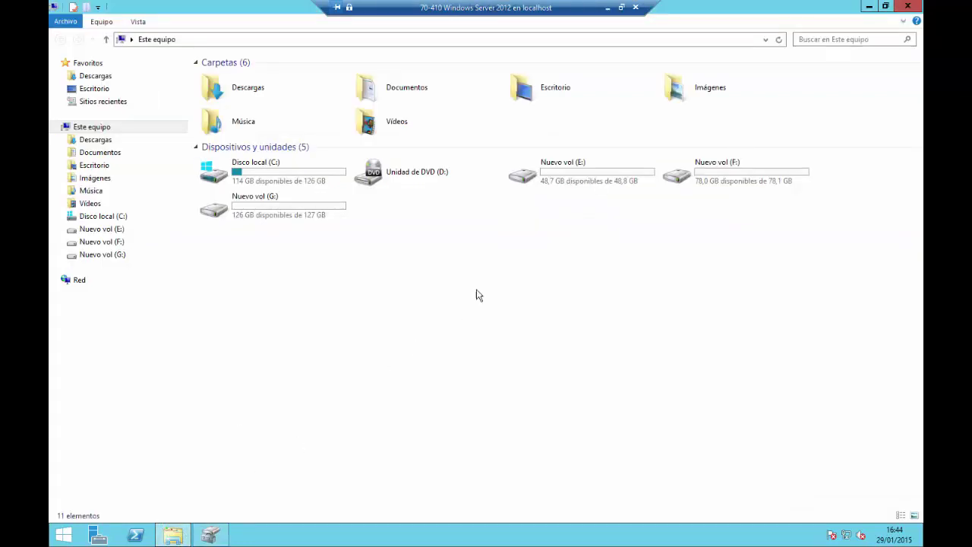
click(269, 210)
click(212, 536)
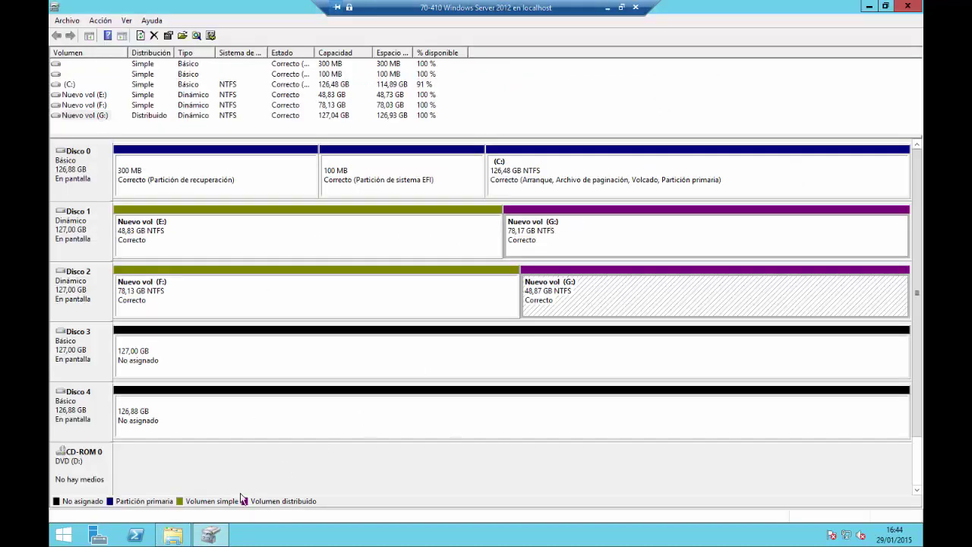
click(174, 535)
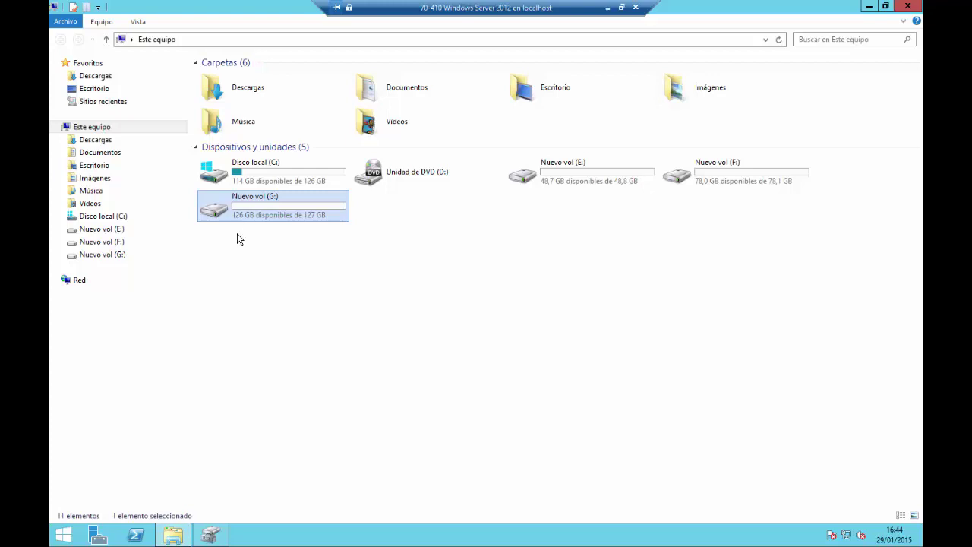
click(211, 535)
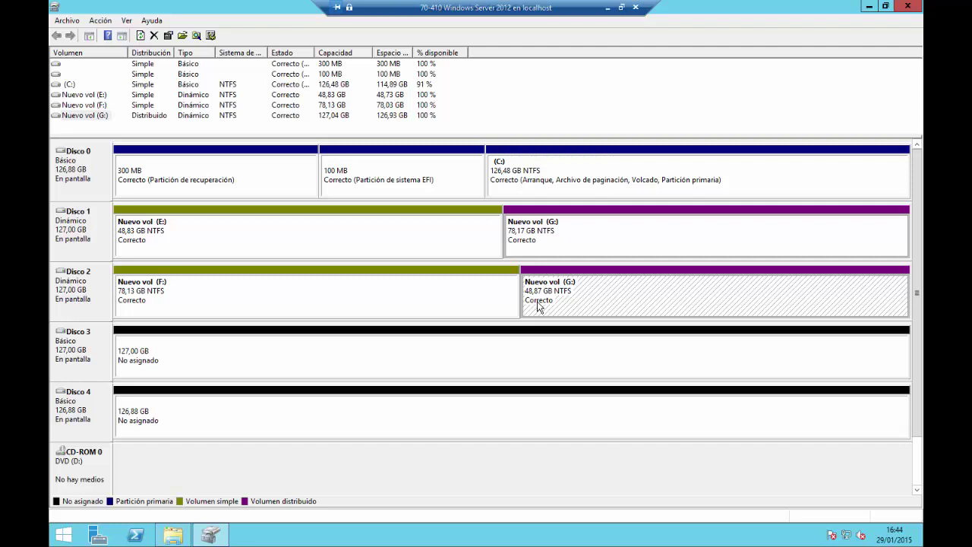
- Set up an extension of the spanned volume Nuevo vol (G:) with 60000 MB from Disco 3
right_click(598, 287)
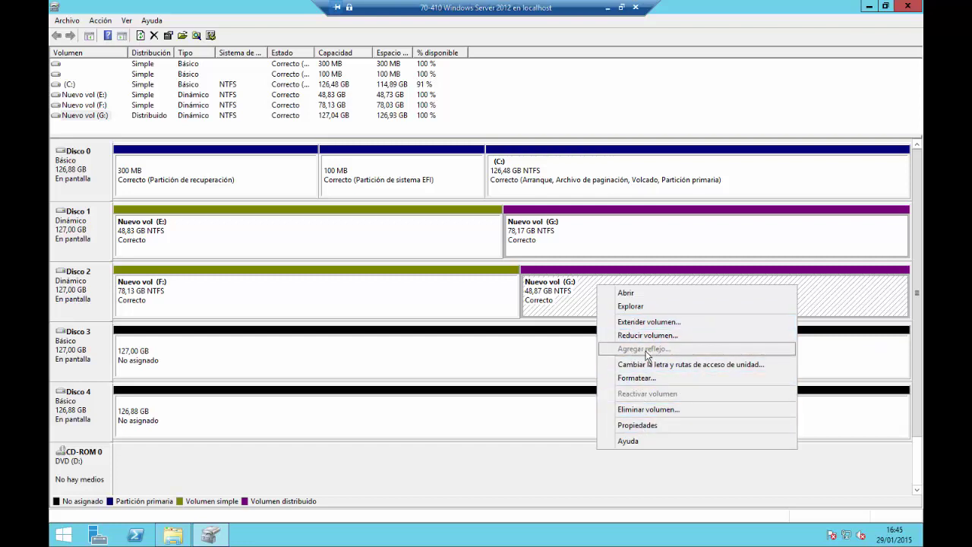
click(650, 321)
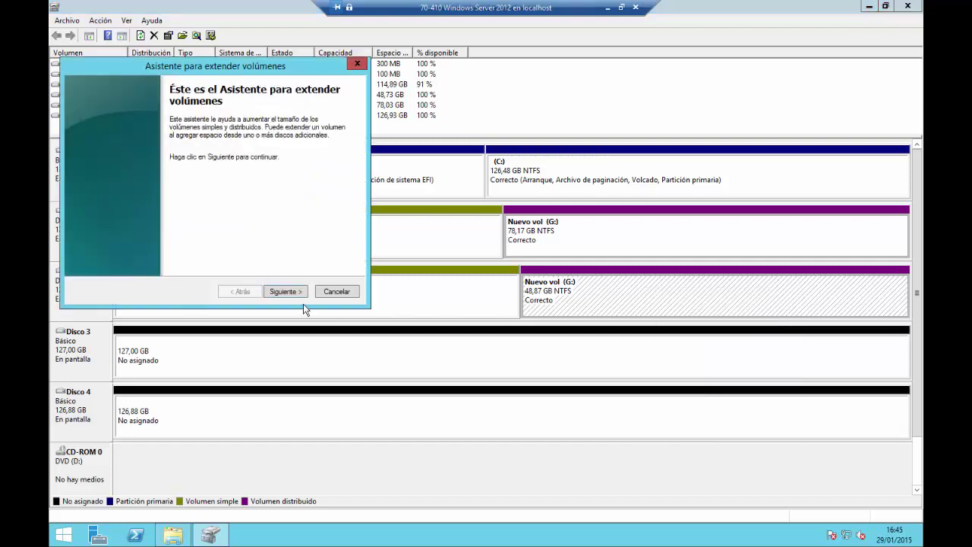
click(279, 291)
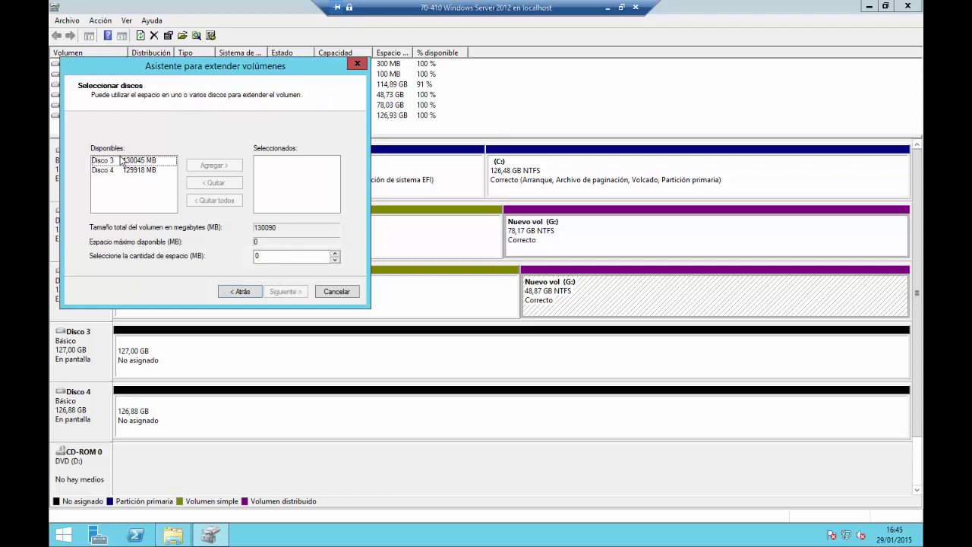
click(124, 161)
click(203, 164)
drag(323, 256, 231, 292)
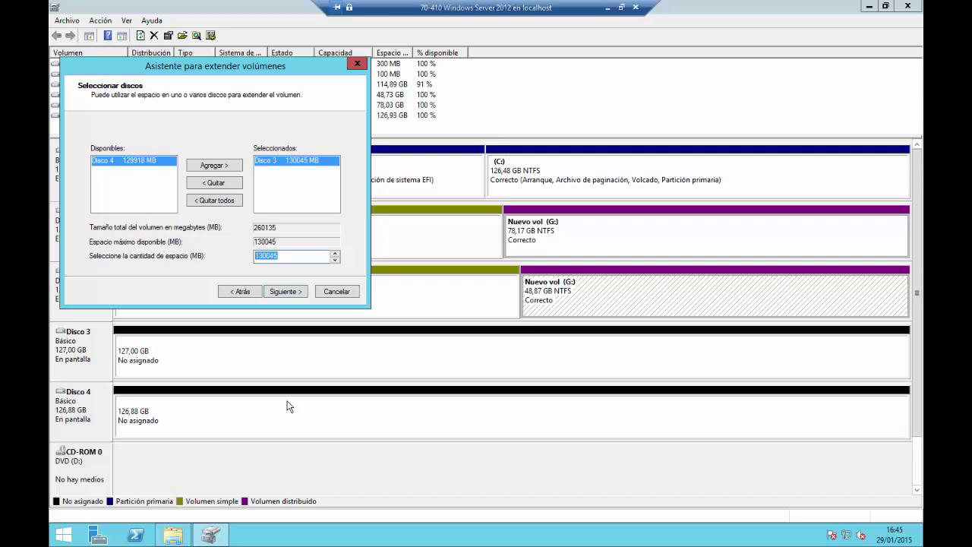
text(60000)
click(285, 291)
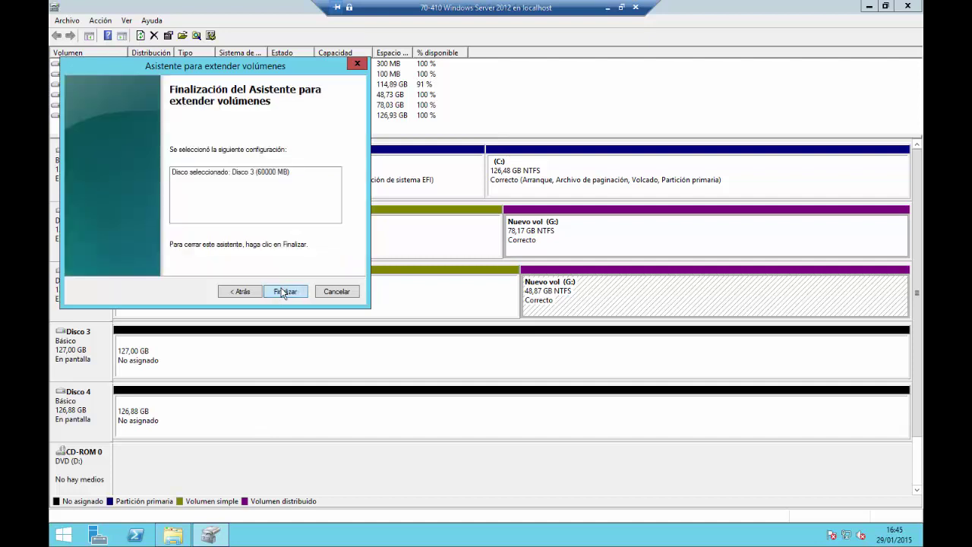
- Finish the volume extension, briefly marking Disco 3's basic type with a red arrow, and accept its conversion to a dynamic disk
click(285, 292)
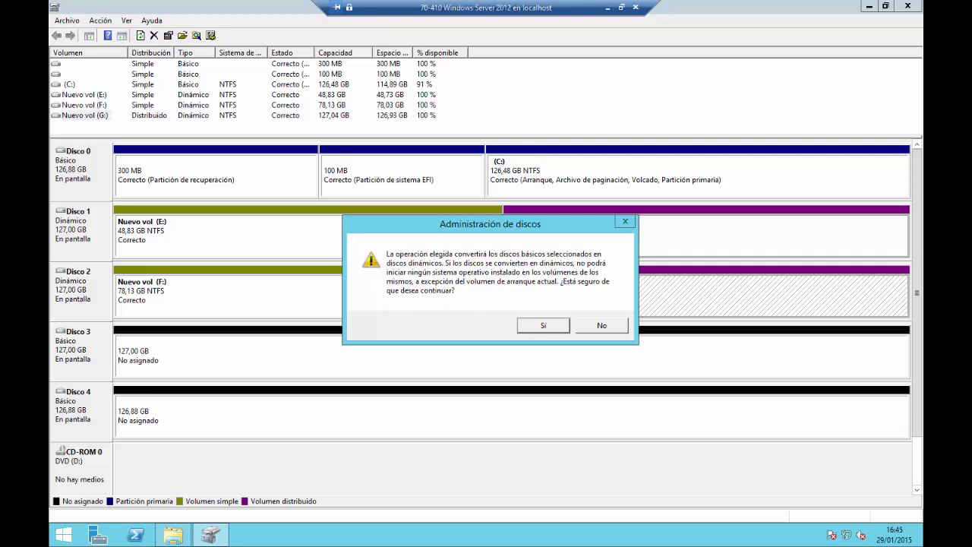
mouse_move(209, 386)
mouse_down()
mouse_move(79, 370)
mouse_move(80, 349)
mouse_up()
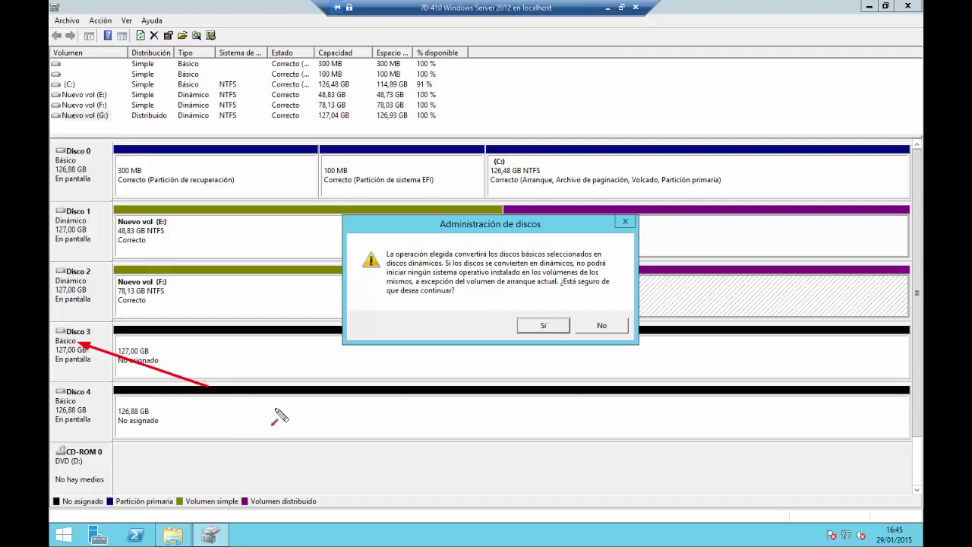
key(Escape)
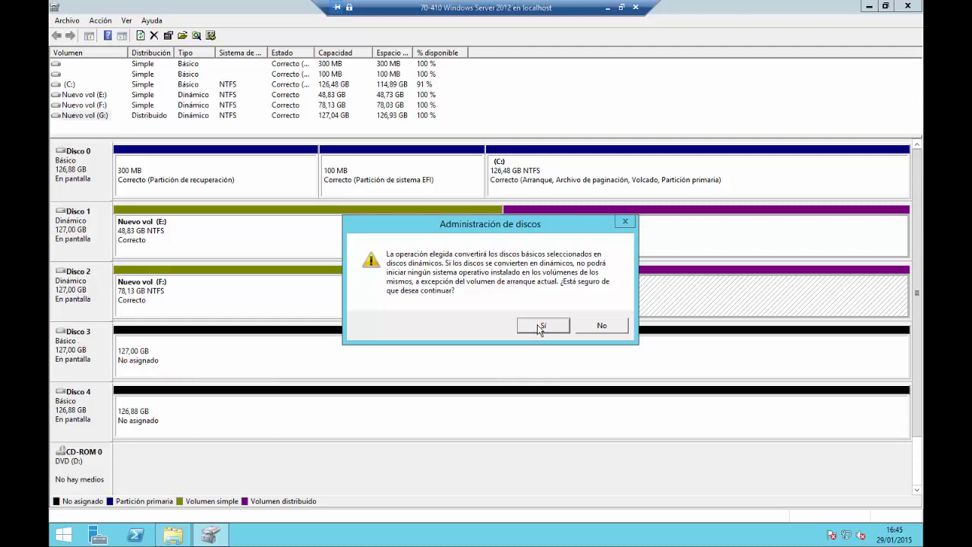
click(541, 325)
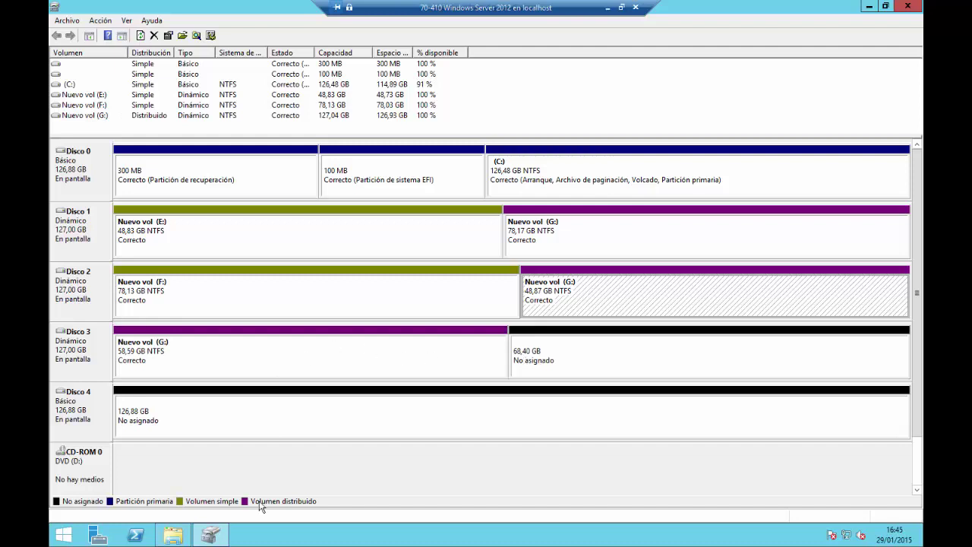
- Switch to File Explorer and check the capacity of the extended Nuevo vol (G:) drive and its properties
click(181, 528)
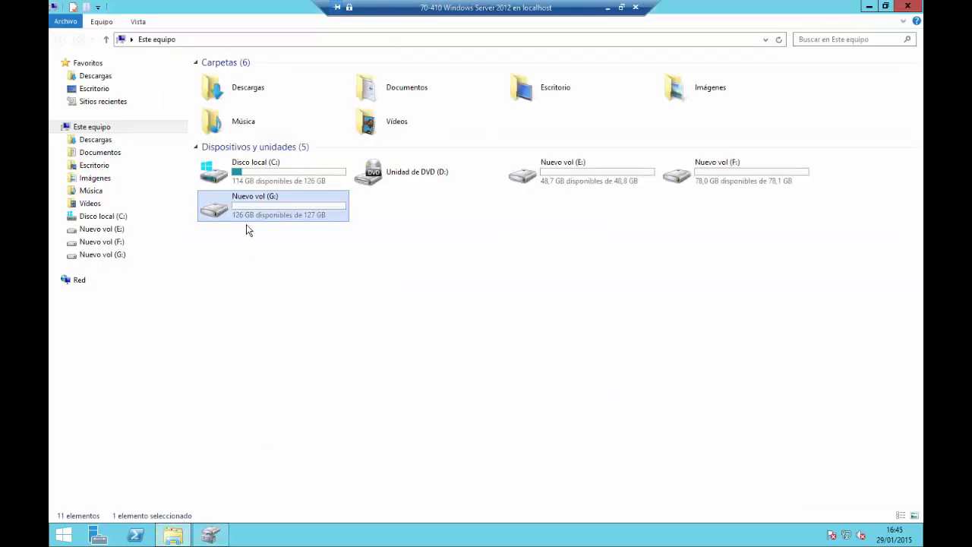
click(266, 255)
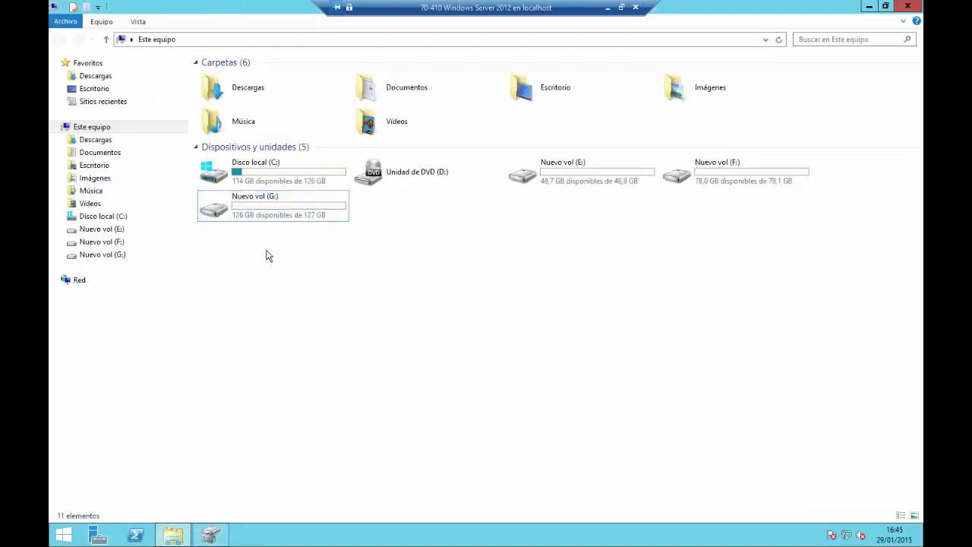
right_click(260, 222)
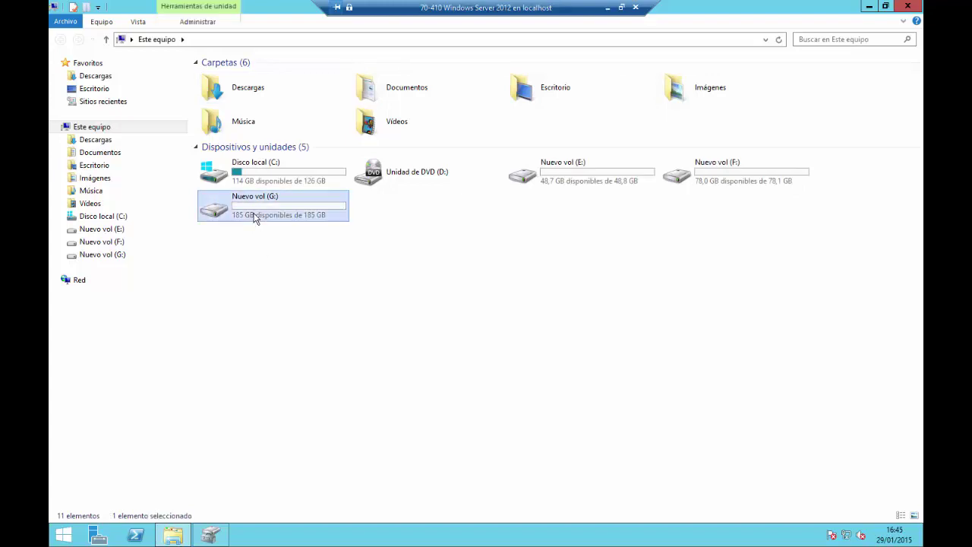
click(304, 395)
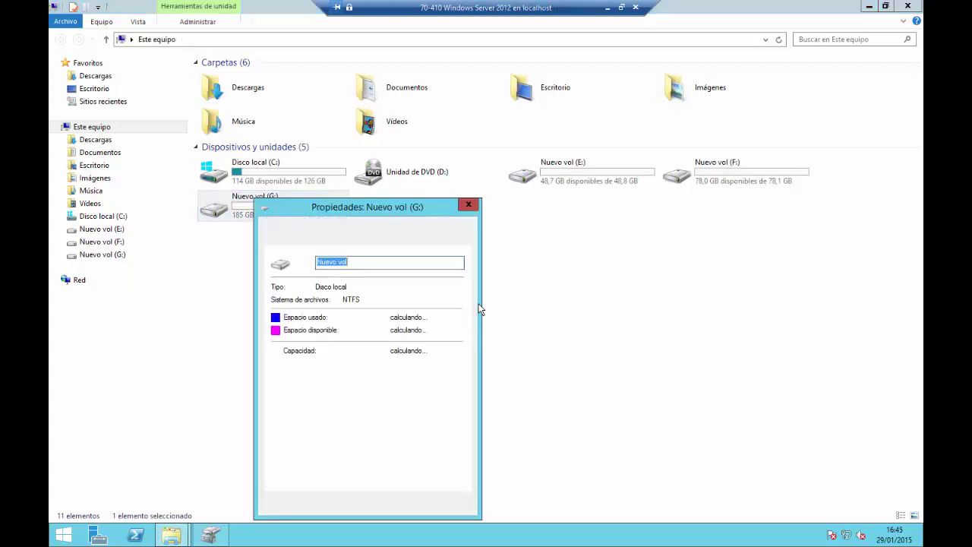
click(398, 505)
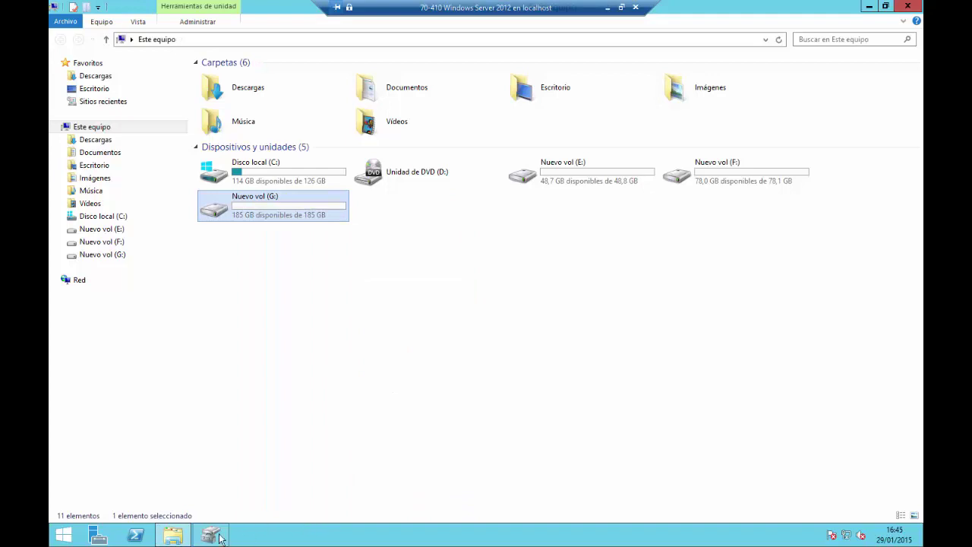
- Return to disk management and shrink the spanned volume Nuevo vol (G:) by 100000 MB
click(211, 535)
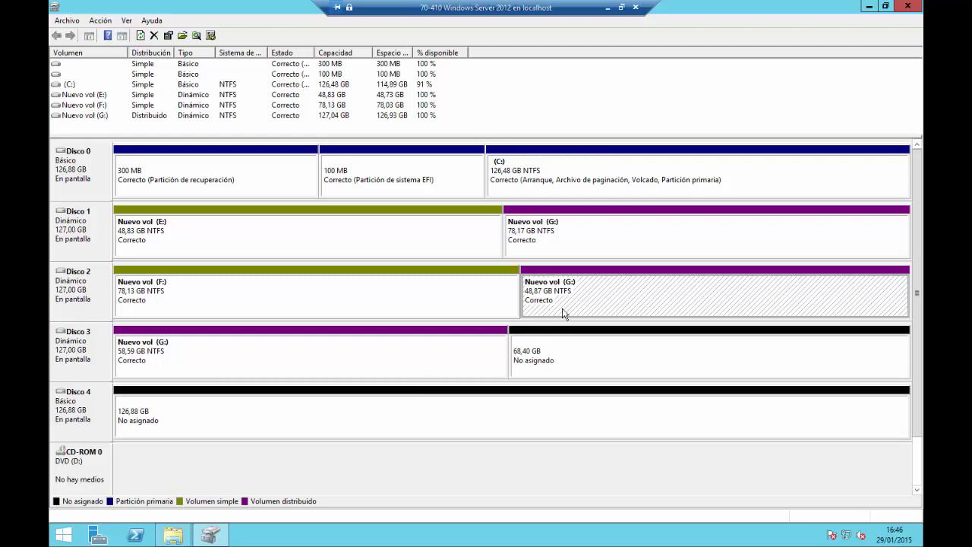
right_click(417, 368)
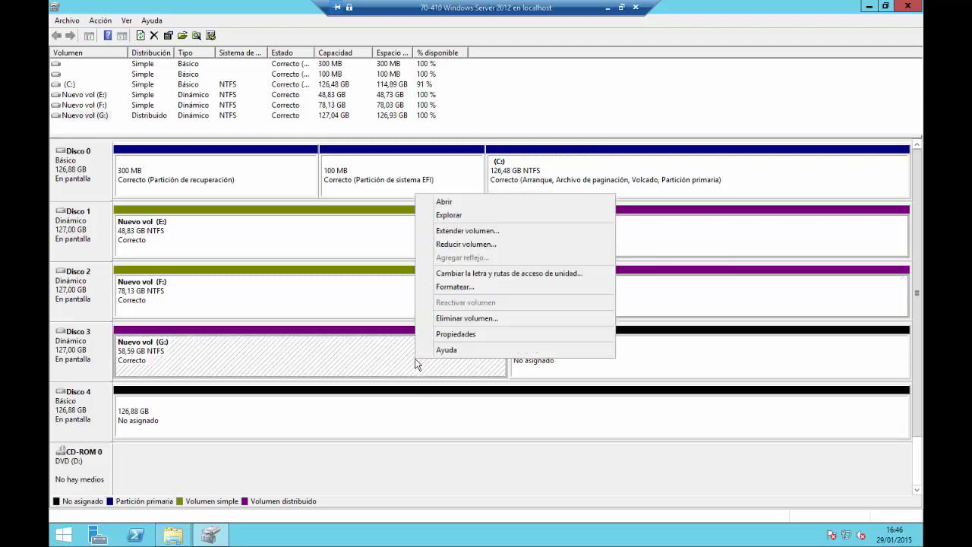
click(459, 246)
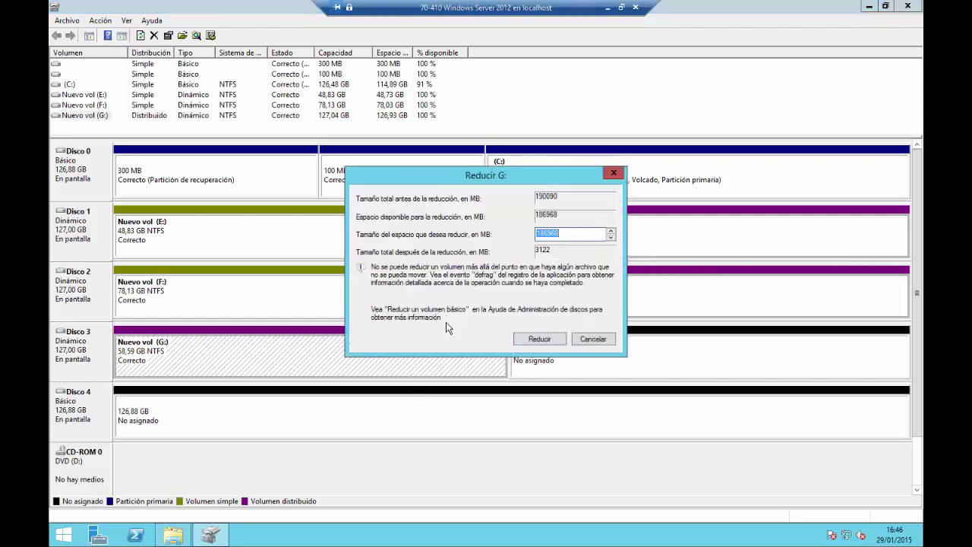
click(578, 233)
drag(561, 234, 509, 230)
text(100000)
click(531, 340)
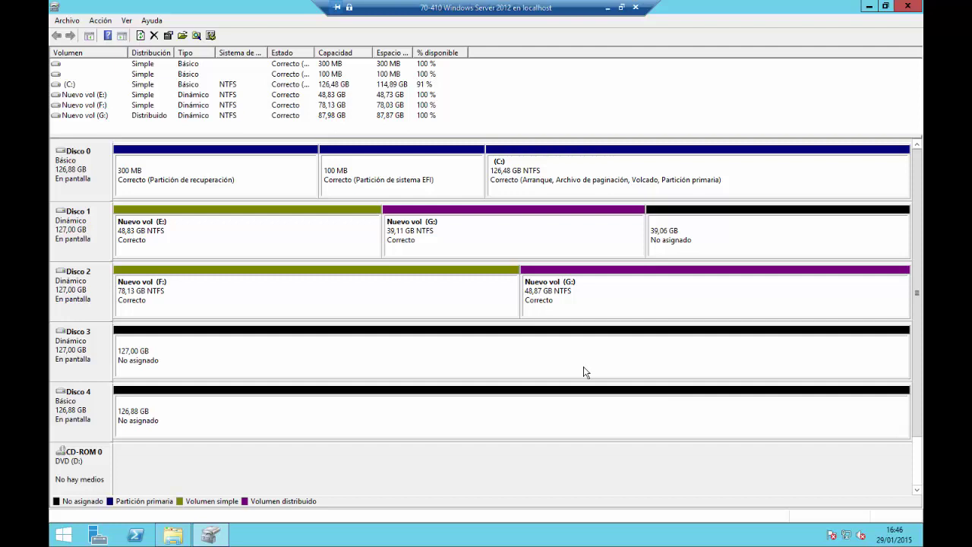
right_click(587, 312)
right_click(495, 357)
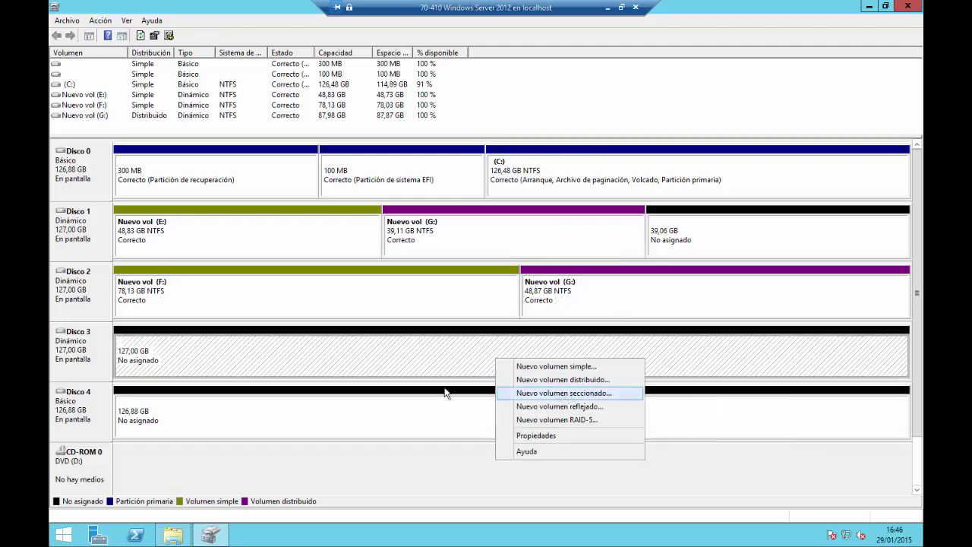
click(402, 358)
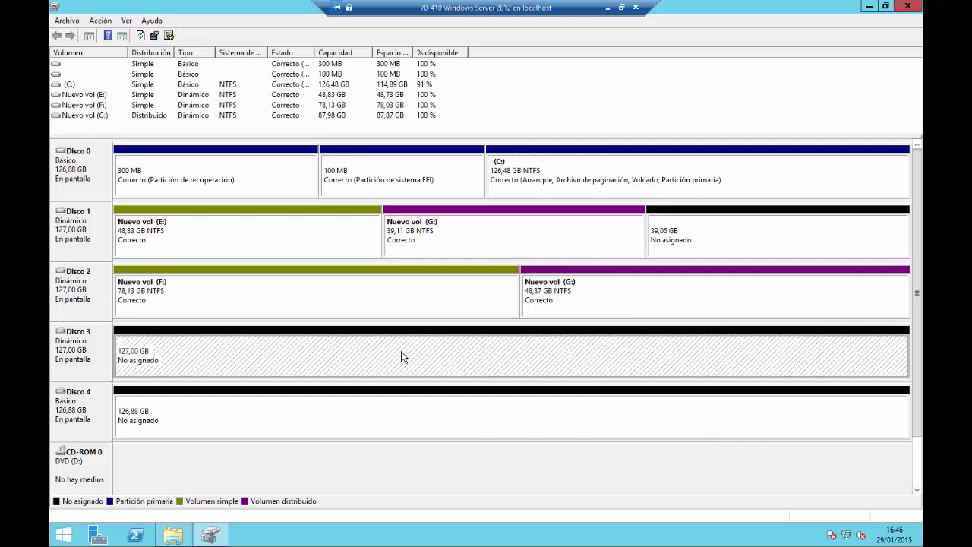